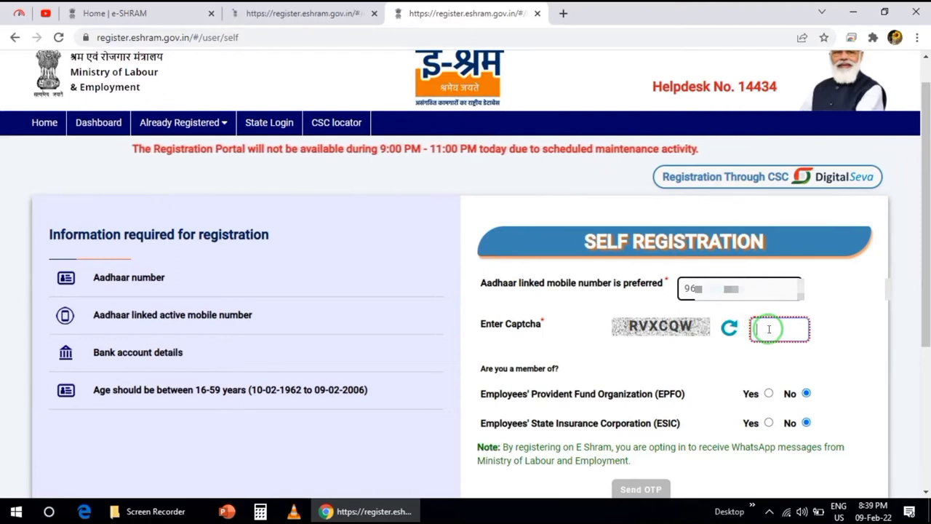
Step: Enter the captcha and request a one-time password for the mobile number
type("RVXCQW")
scroll(836, 291, "down", 1)
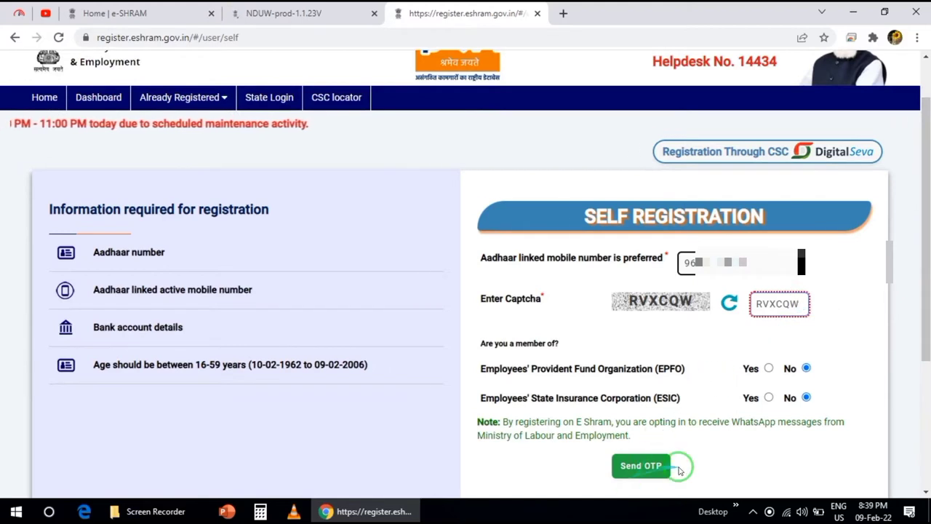
left_click(655, 466)
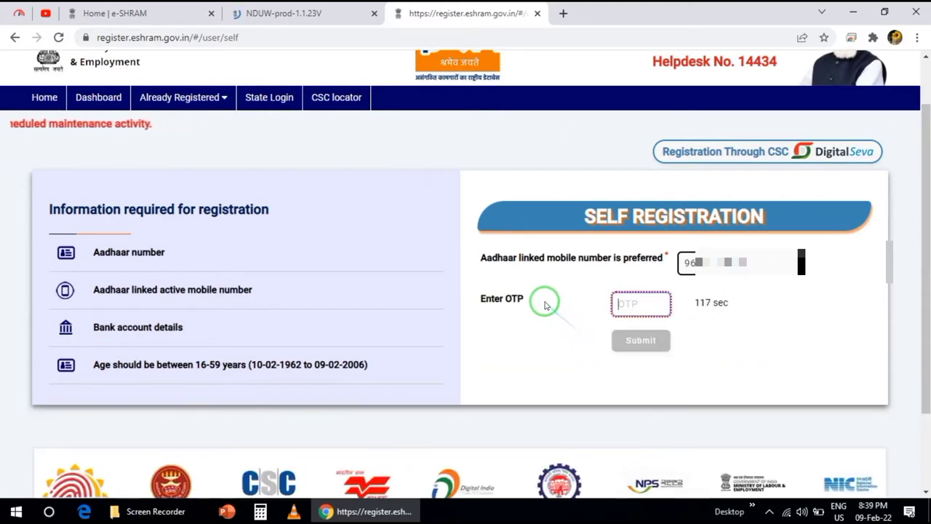
Step: Enter the received mobile OTP and submit it for verification
left_click_drag(478, 292, 519, 307)
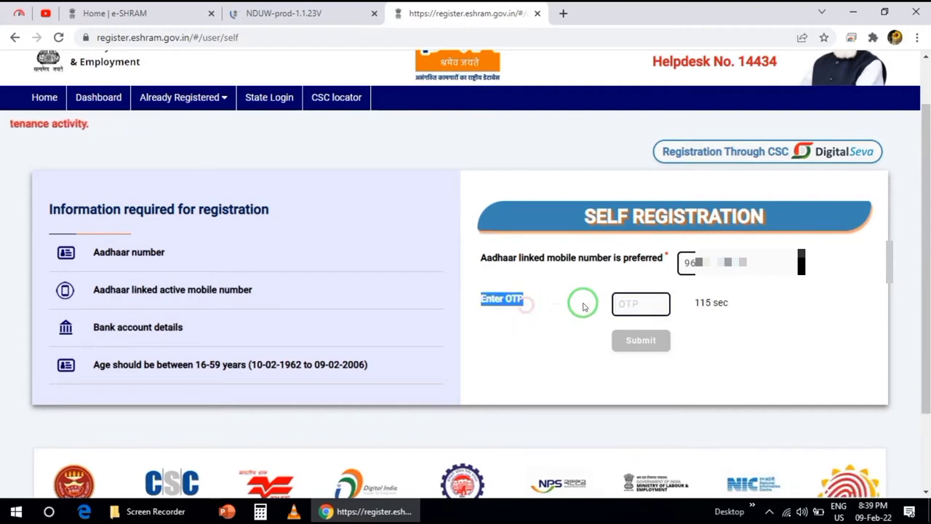
left_click(621, 304)
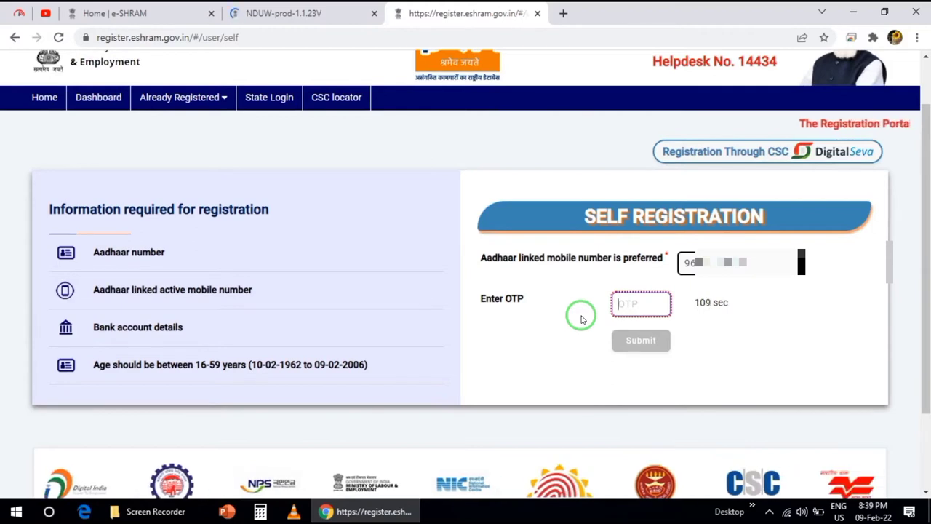
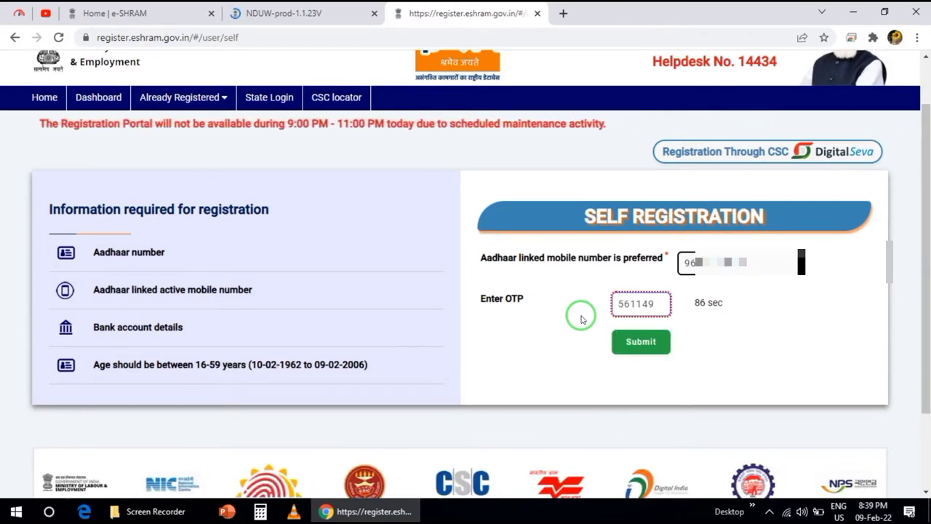
left_click(643, 350)
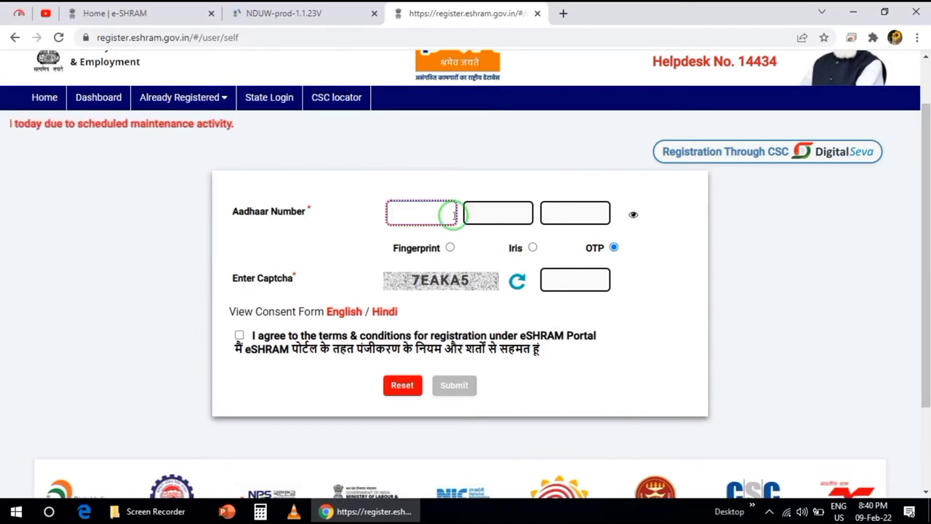
Step: Paste the Aadhaar number, choose OTP verification, enter the captcha, accept the terms and submit
left_click(411, 213)
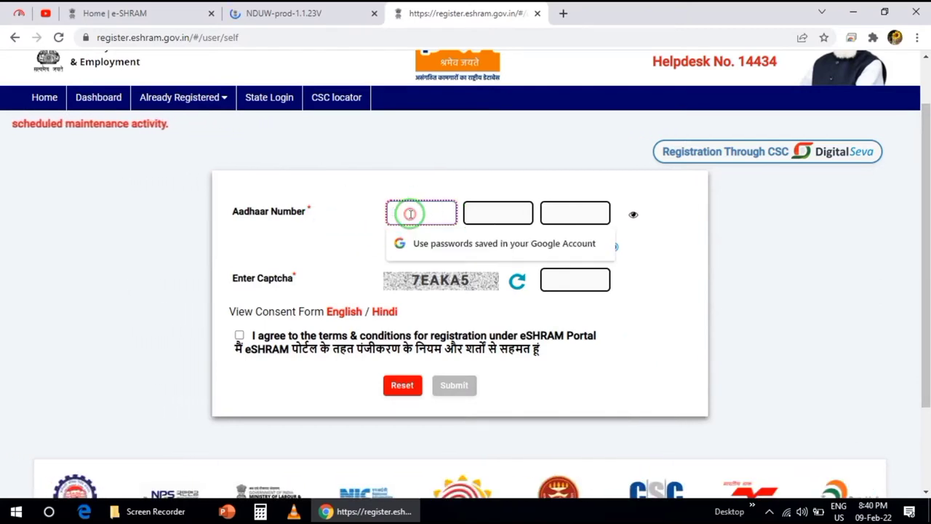
key("ctrl+v")
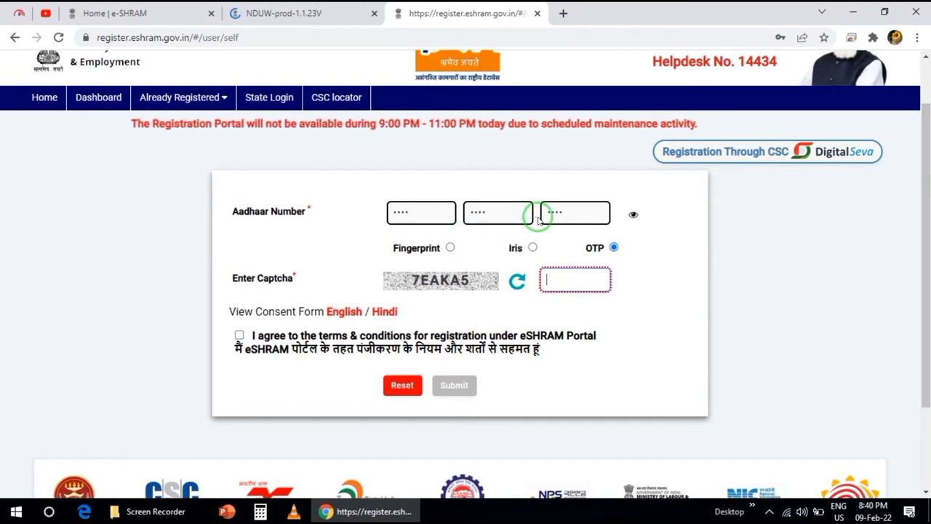
left_click(615, 248)
left_click(567, 285)
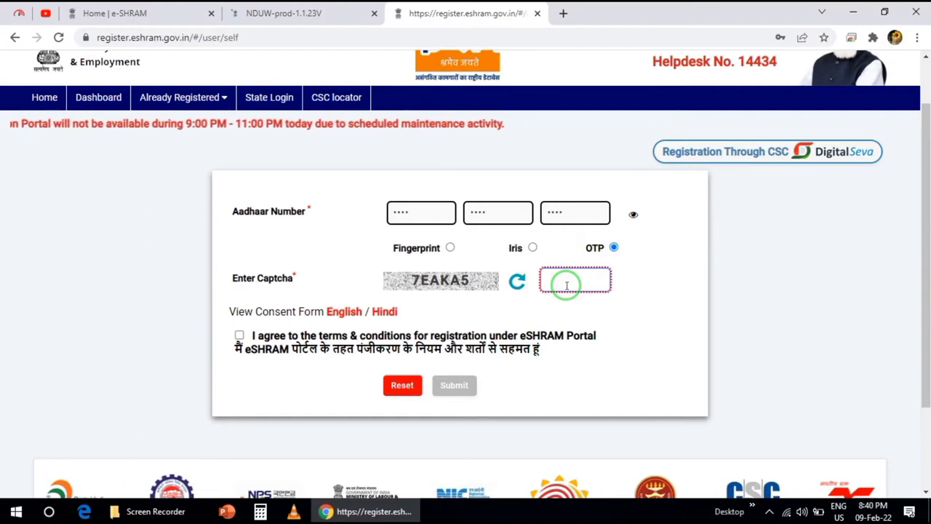
type("7EAKA5")
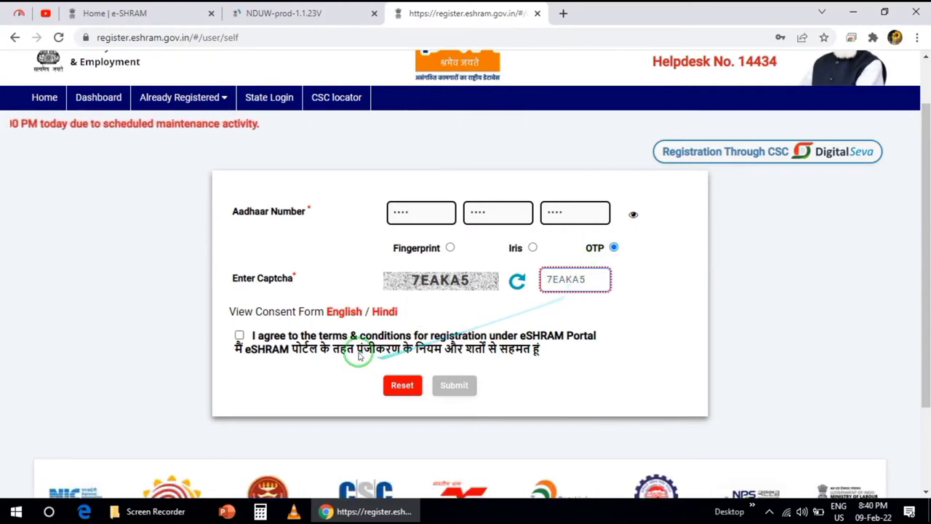
left_click(239, 337)
left_click(455, 385)
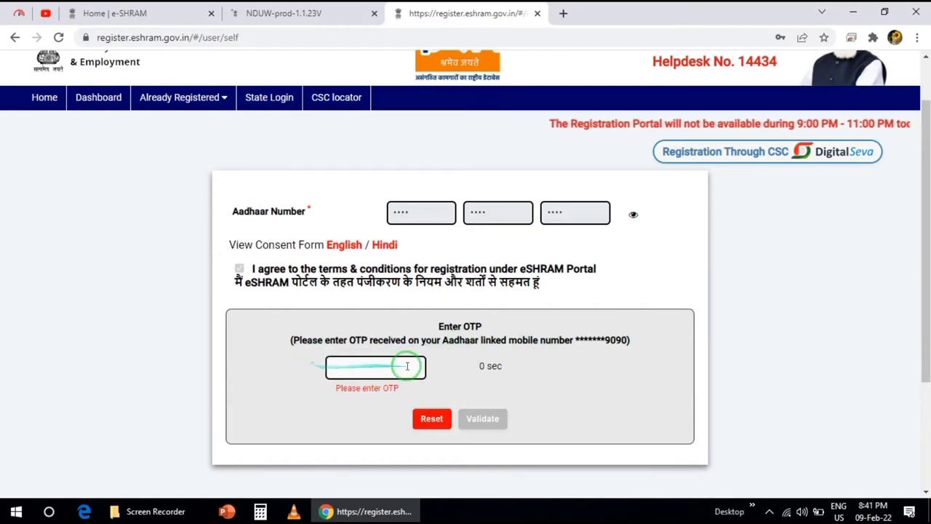
Step: Enter the Aadhaar OTP and validate it
left_click_drag(550, 340, 635, 345)
left_click(349, 364)
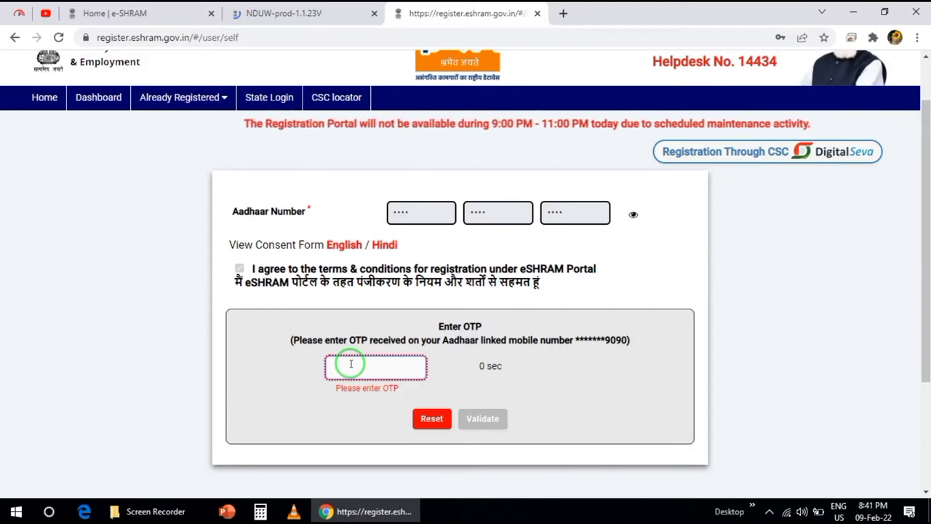
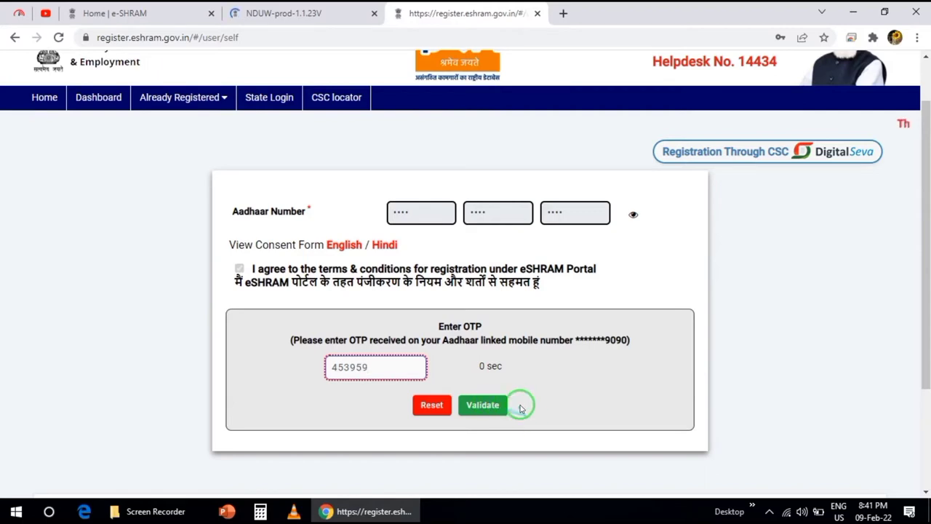
left_click(482, 404)
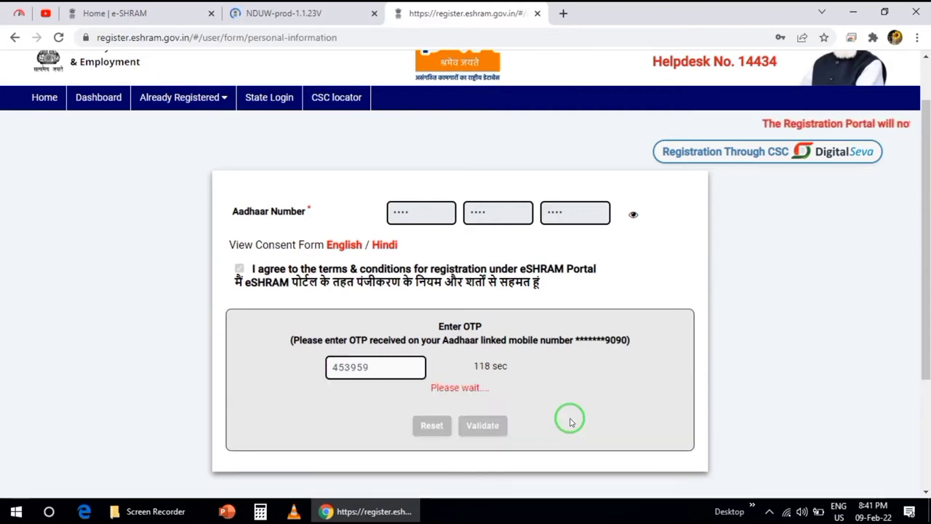
scroll(925, 256, "down", 2)
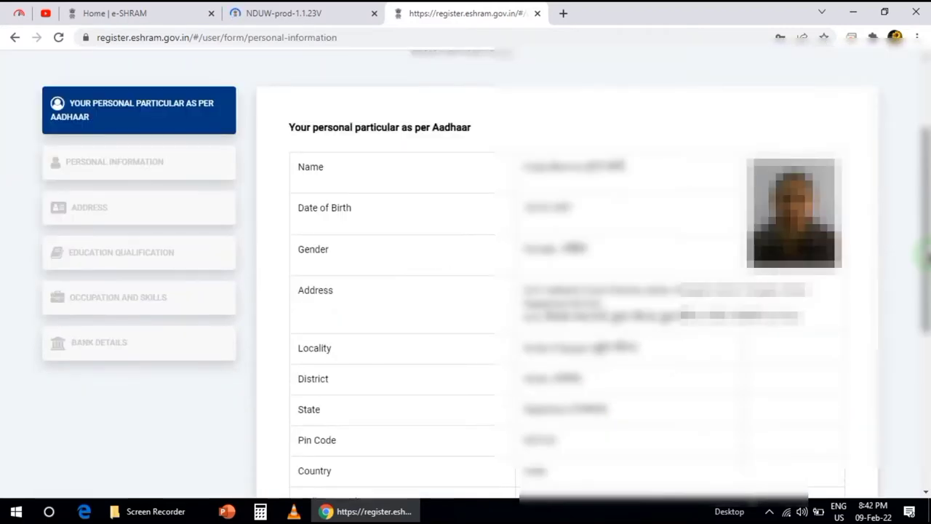
Step: Confirm the Aadhaar-filled particulars and continue to the other registration details
left_click_drag(927, 256, 926, 299)
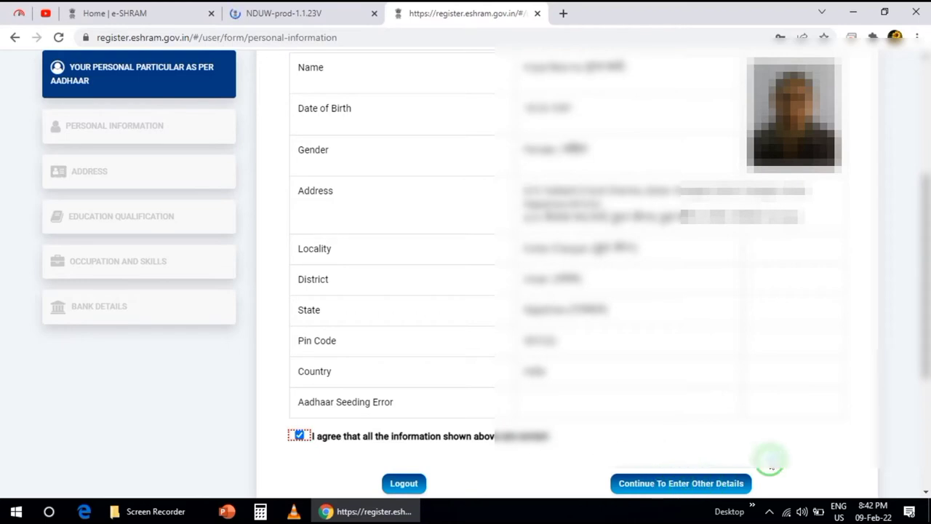
left_click(704, 483)
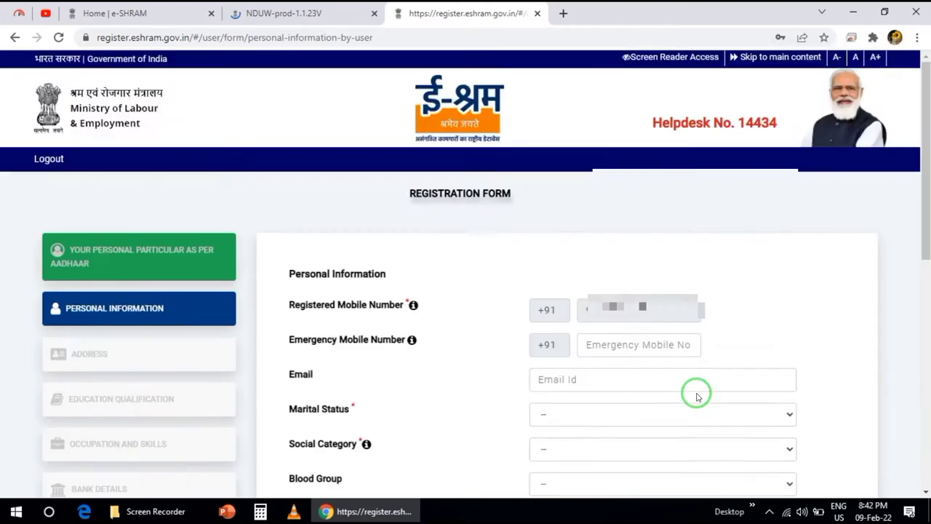
Step: Set marital status to Never married and enter the father's full name
scroll(395, 287, "down", 2)
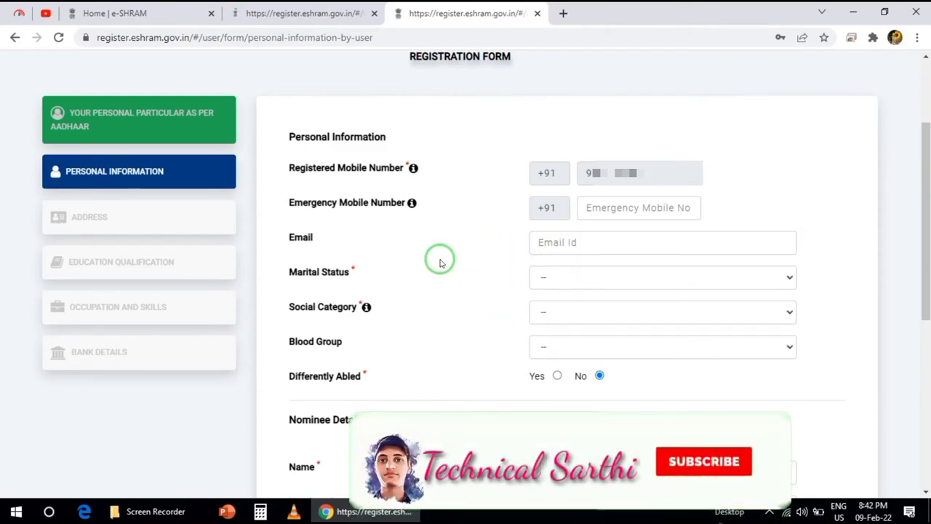
left_click_drag(921, 272, 923, 295)
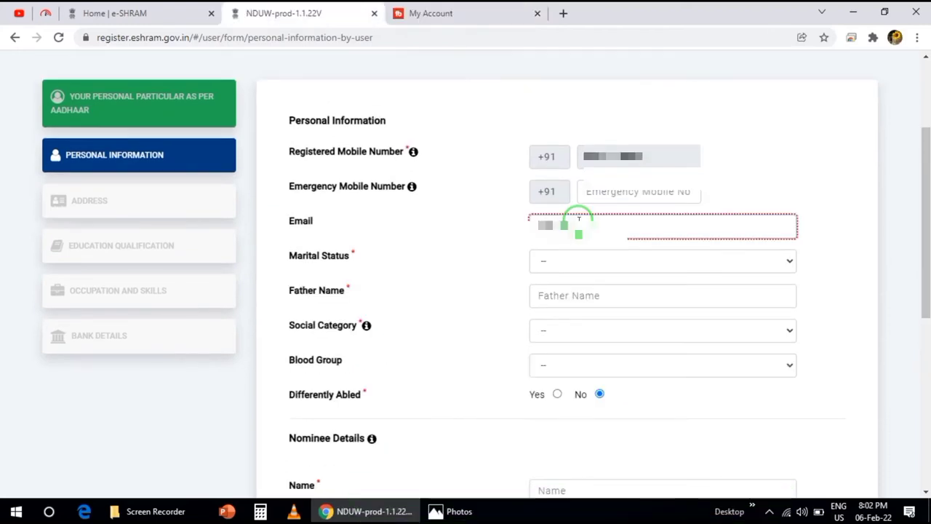
left_click(579, 262)
left_click(505, 269)
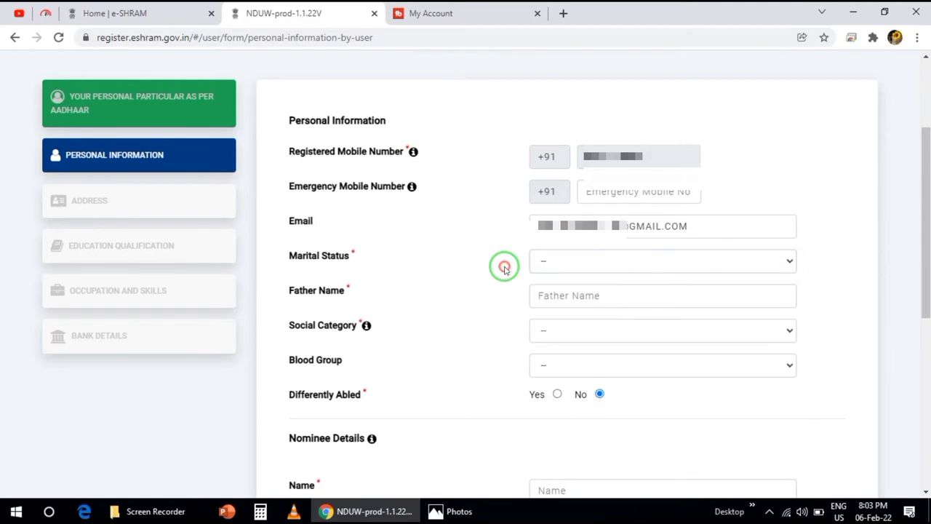
left_click(554, 263)
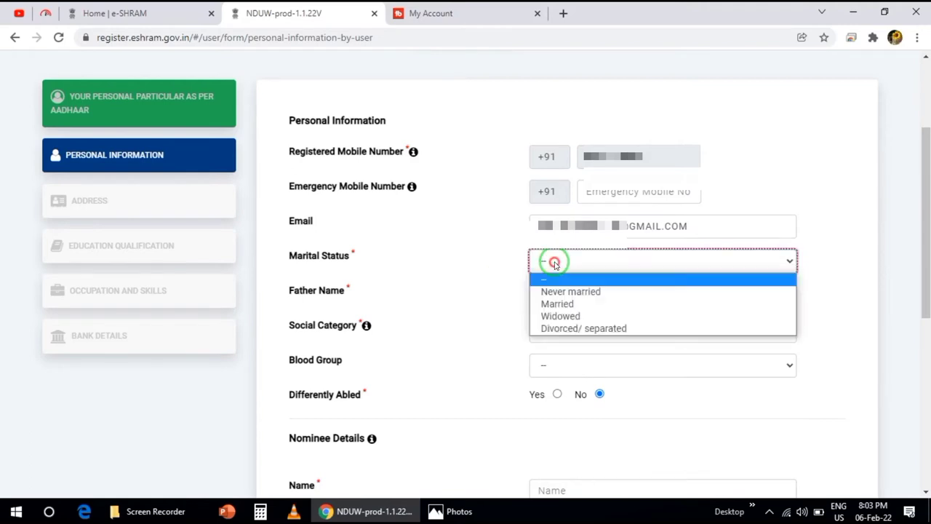
left_click(600, 298)
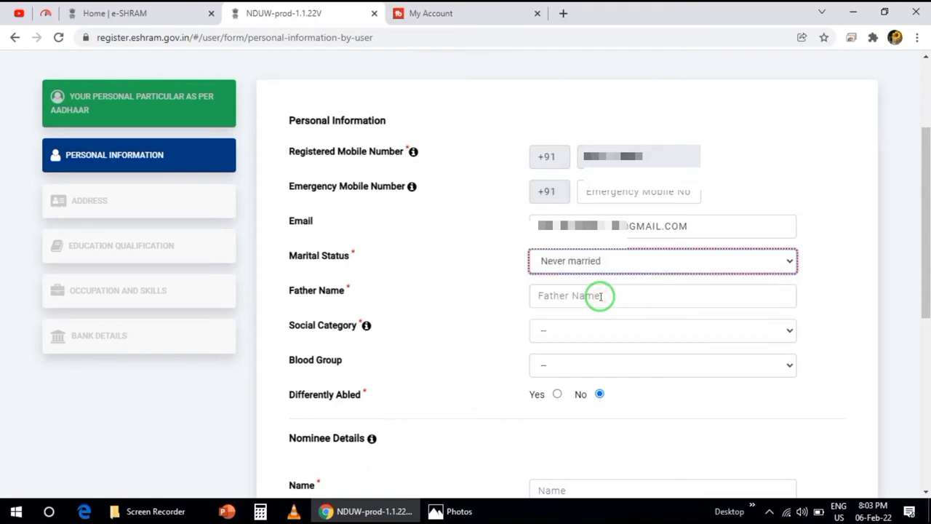
left_click(588, 296)
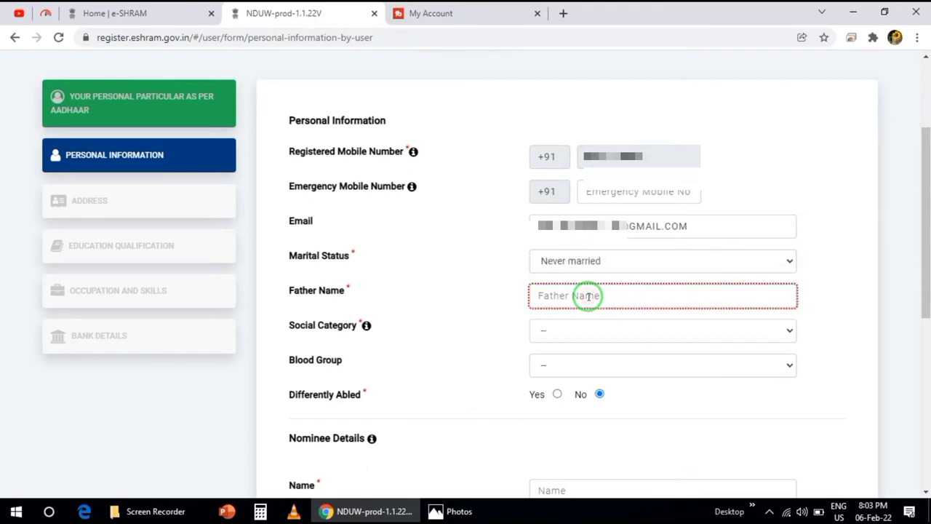
Step: Set social category to General and blood group to O-
key("Tab")
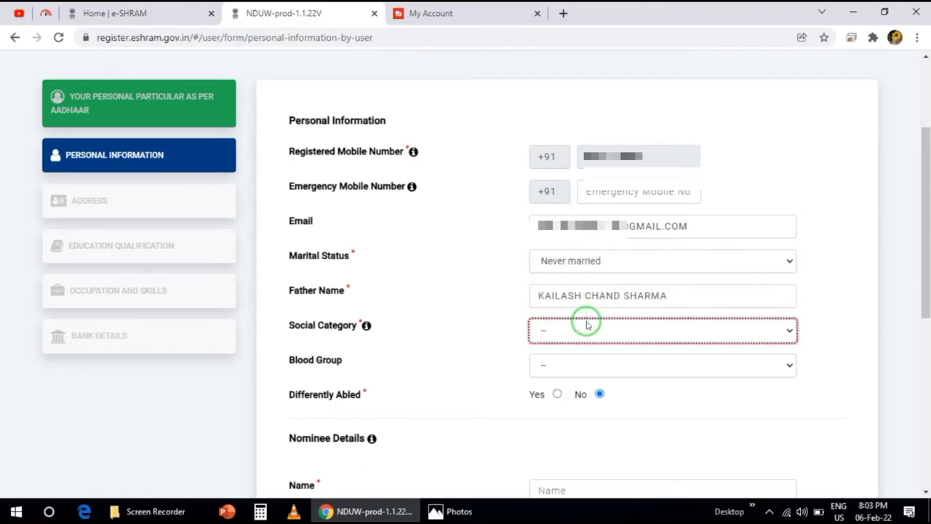
left_click(588, 329)
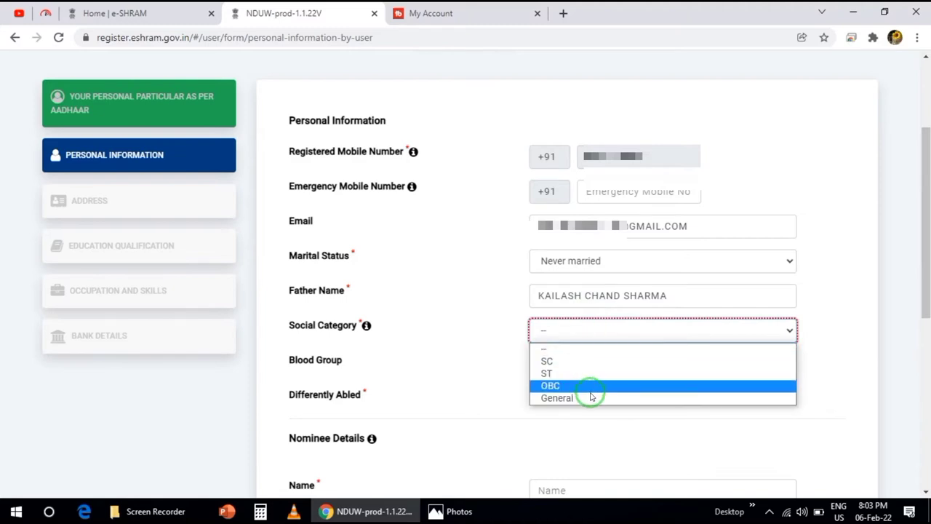
left_click(574, 398)
left_click(561, 370)
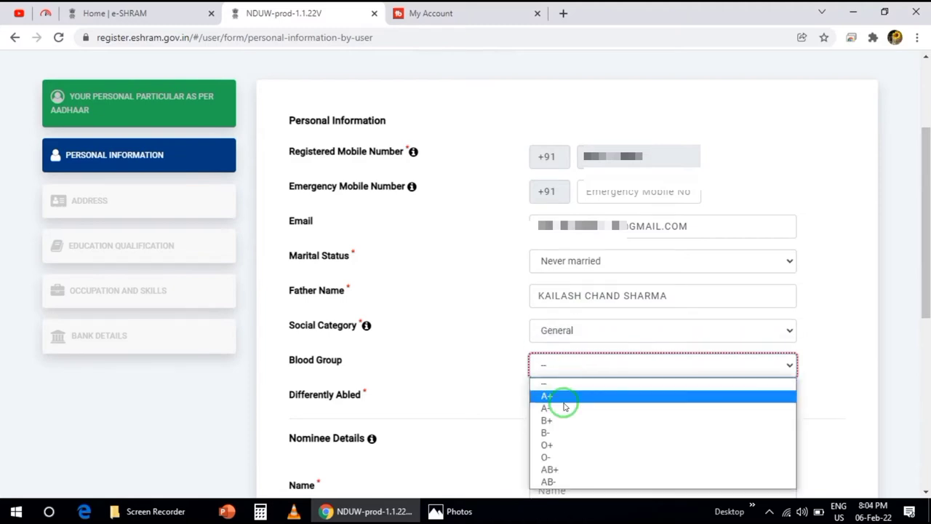
left_click(577, 457)
scroll(577, 456, "down", 3)
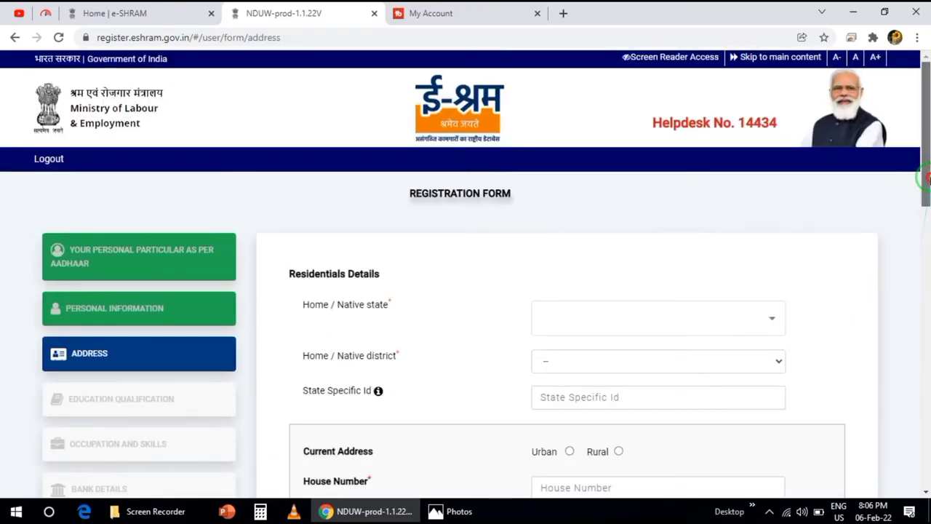
Step: Set home state to RAJASTHAN and native district to ALWAR
left_click_drag(926, 181, 926, 241)
left_click(699, 133)
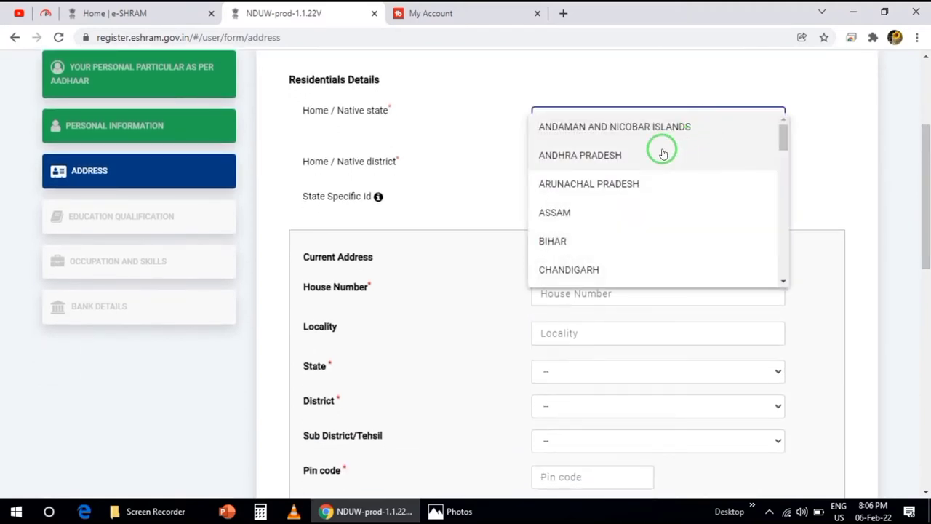
scroll(643, 178, "down", 8)
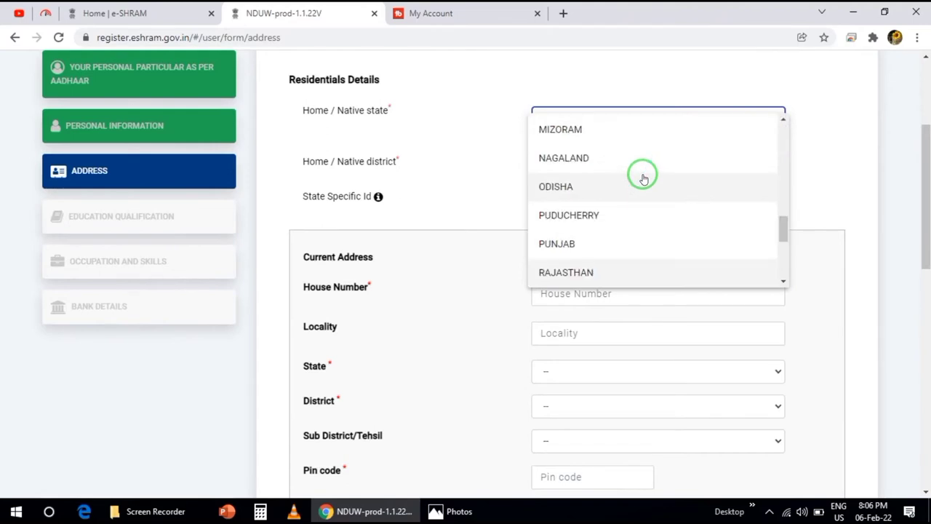
left_click(603, 269)
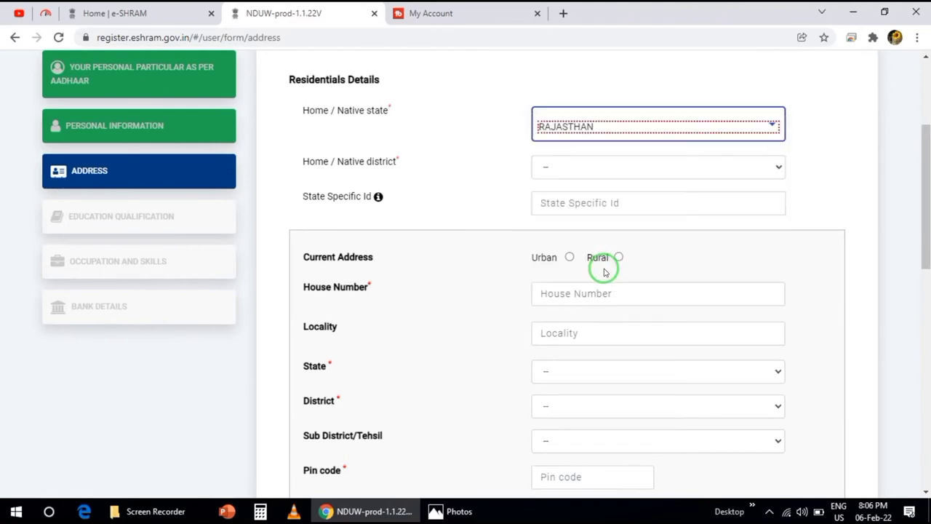
left_click(579, 171)
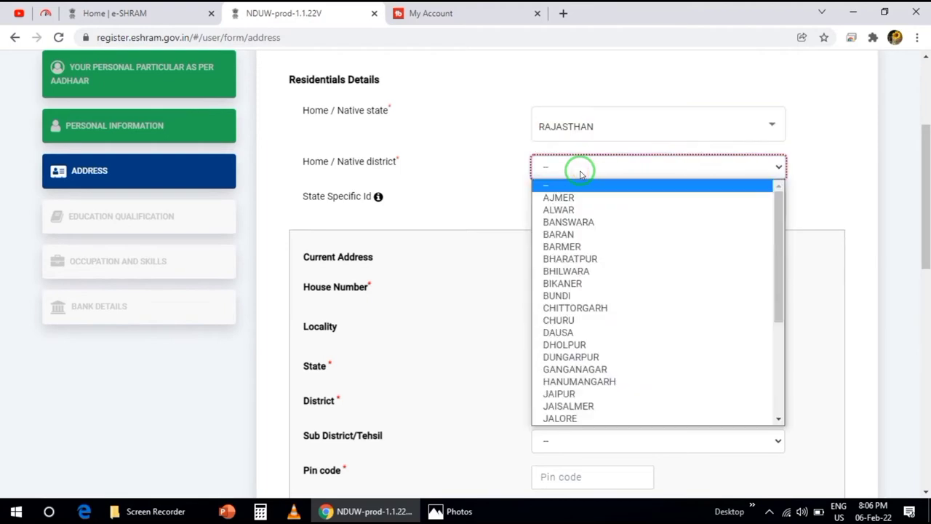
left_click(575, 210)
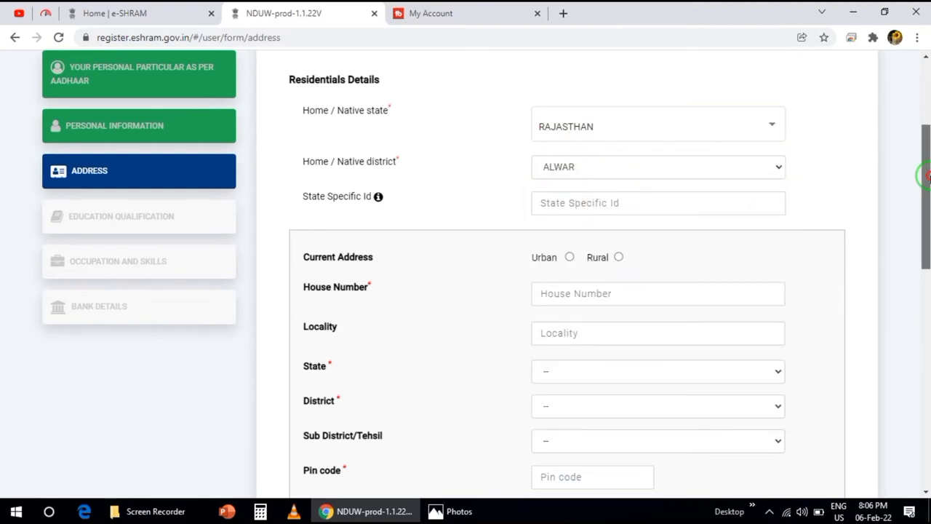
Step: Choose the current address type, stay More than 25 years, and permanent address same as current
left_click_drag(926, 178, 928, 220)
left_click(570, 129)
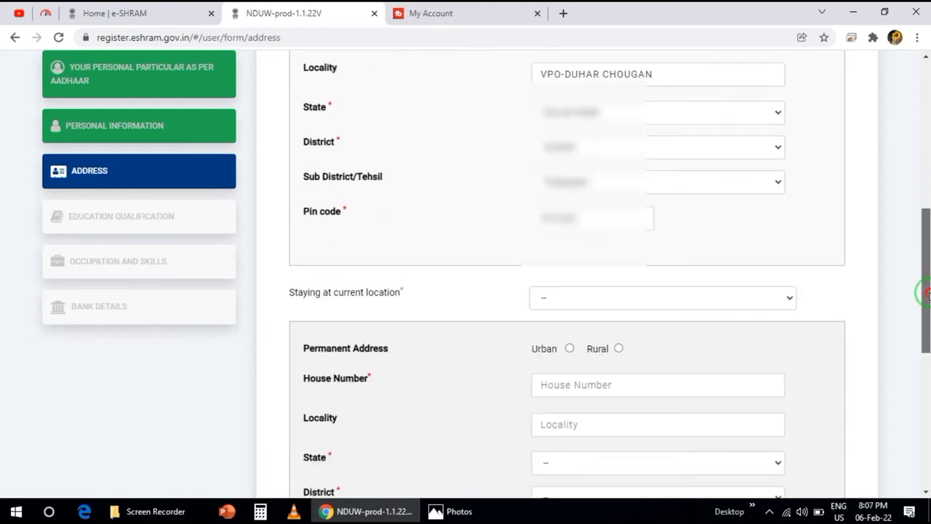
scroll(618, 312, "down", 1)
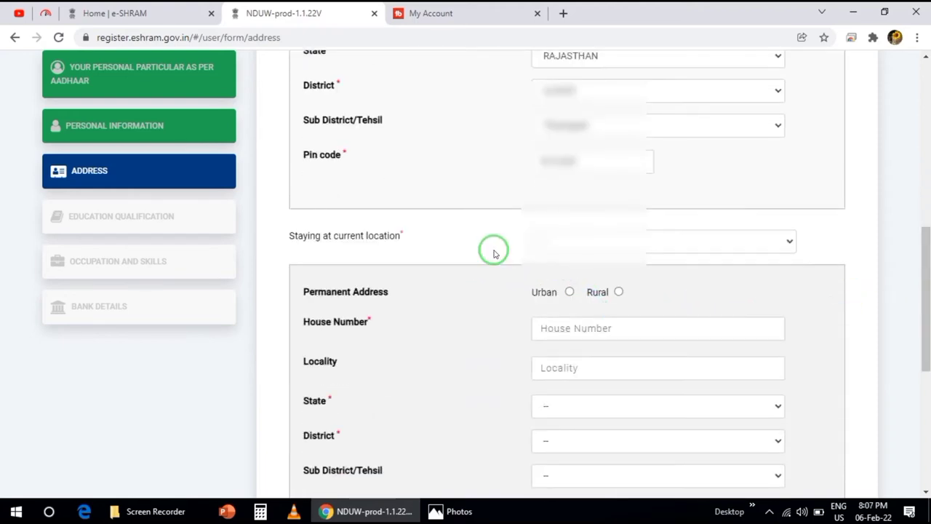
left_click(576, 244)
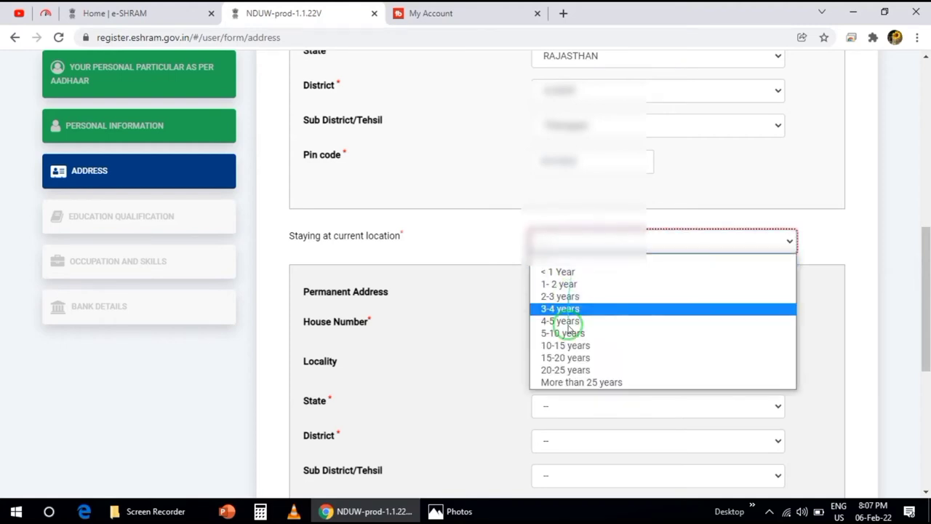
left_click(586, 384)
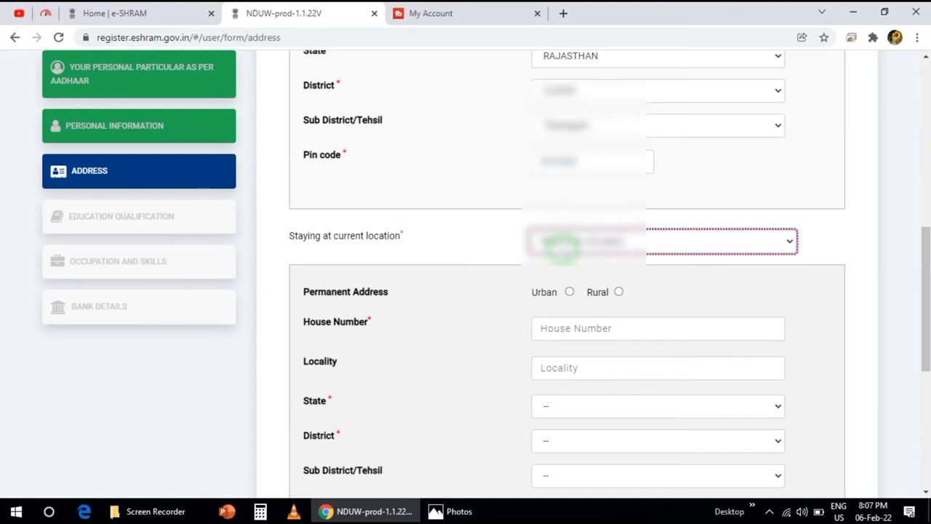
scroll(571, 295, "down", 1)
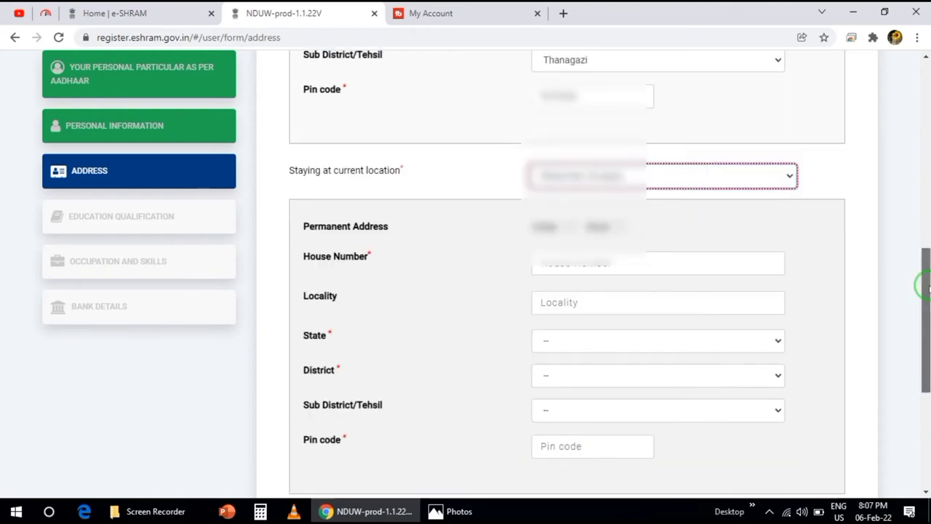
left_click(582, 226)
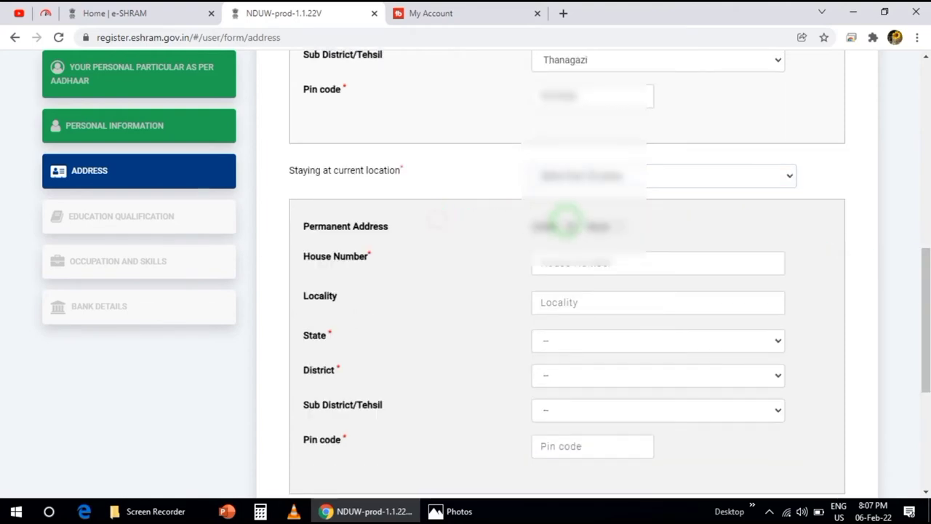
left_click_drag(926, 340, 927, 405)
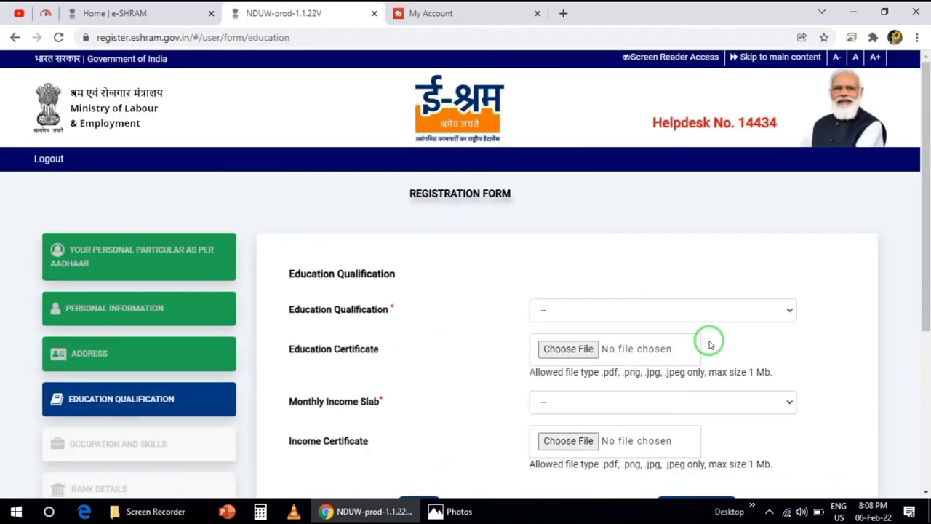
Step: Select Diploma/certificate course as the education qualification
left_click_drag(927, 269, 928, 309)
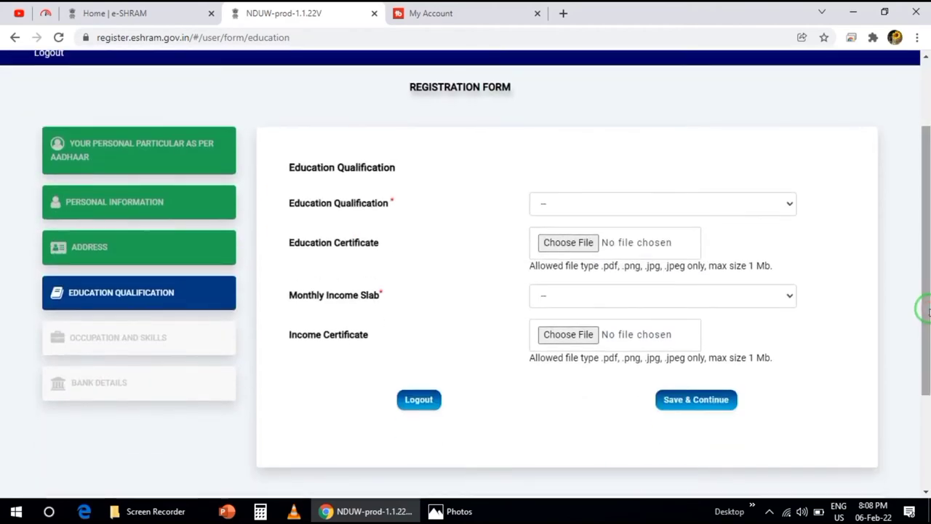
left_click(683, 197)
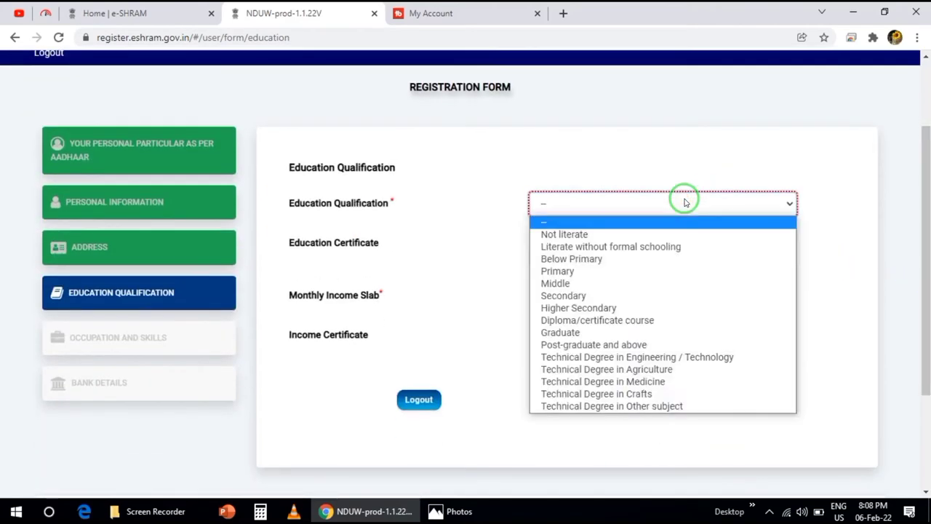
left_click(684, 320)
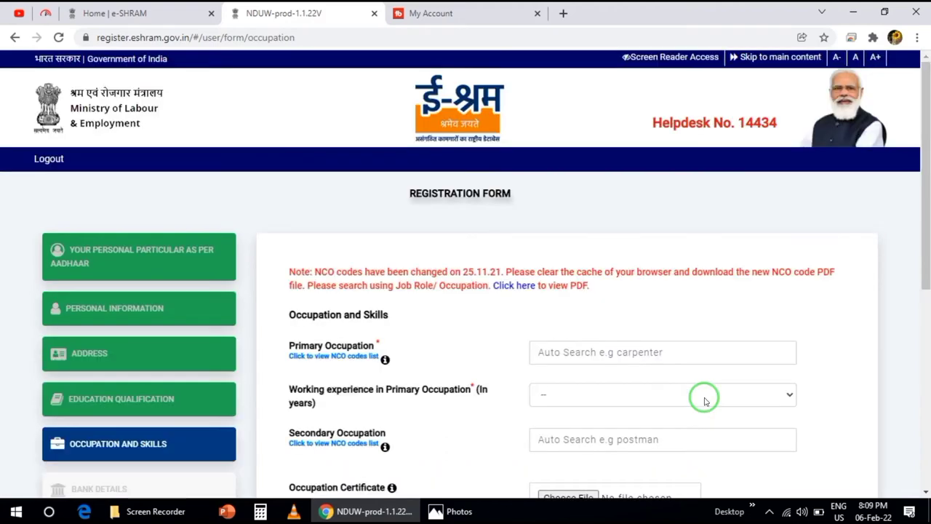
Step: Open the NCO codes PDF from the 'Click here' link in the Occupation and Skills note
left_click_drag(925, 270, 919, 341)
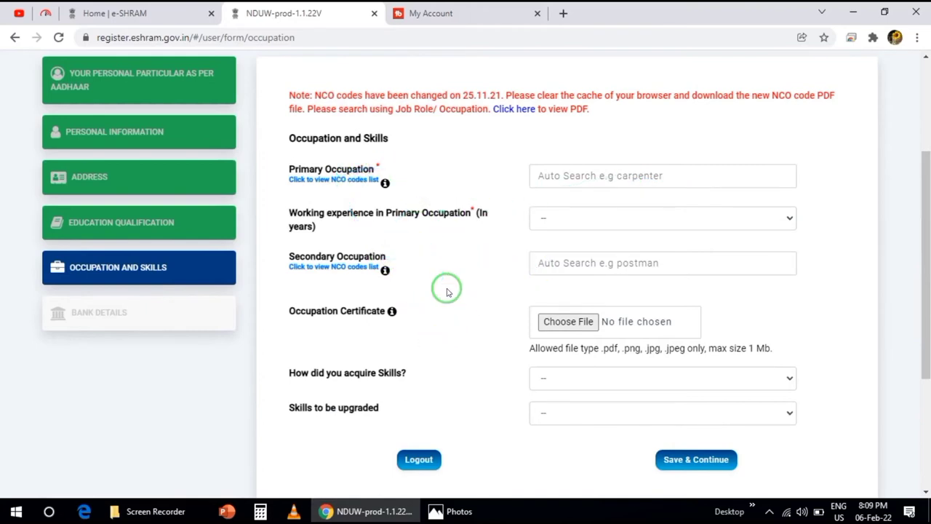
left_click(501, 111)
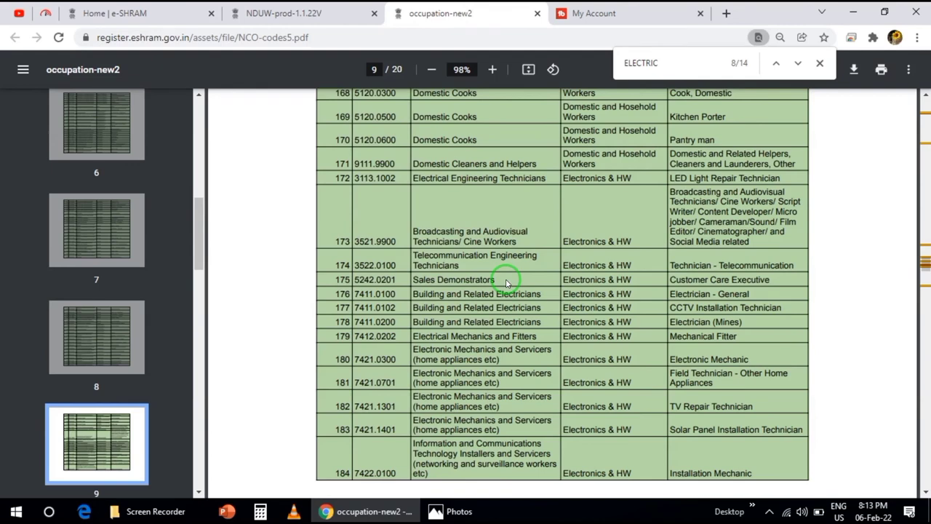
Step: Return to the NDUW-prod registration tab
left_click(353, 13)
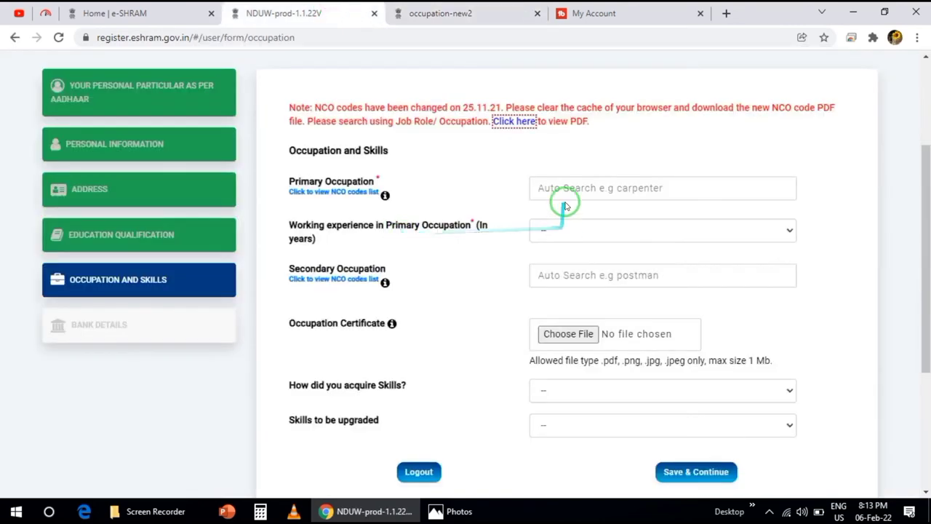
Step: Set primary occupation to Electrician - General with 1 year of working experience
left_click(610, 196)
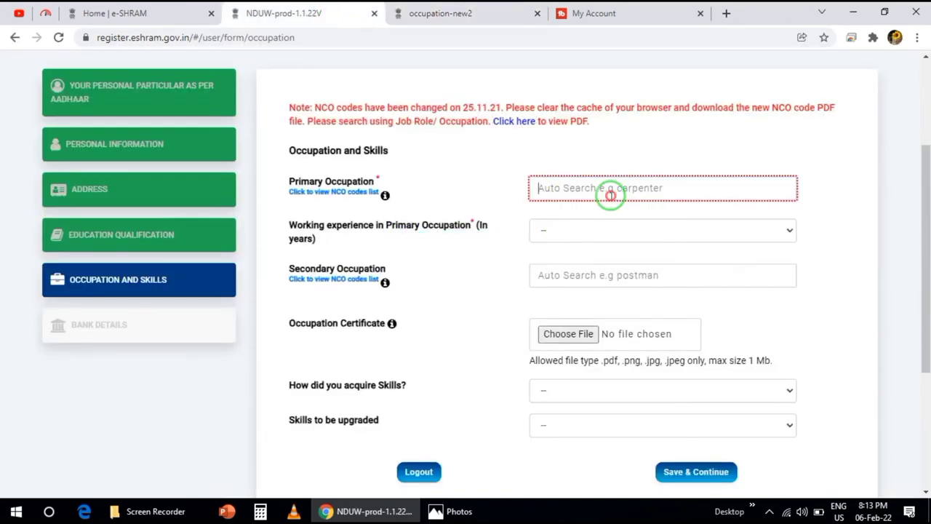
type("Electrician - General")
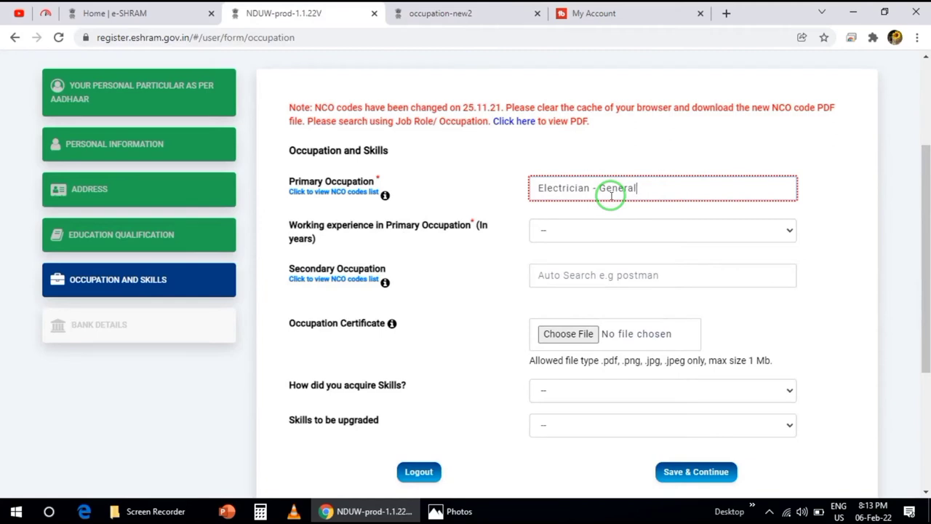
left_click(472, 317)
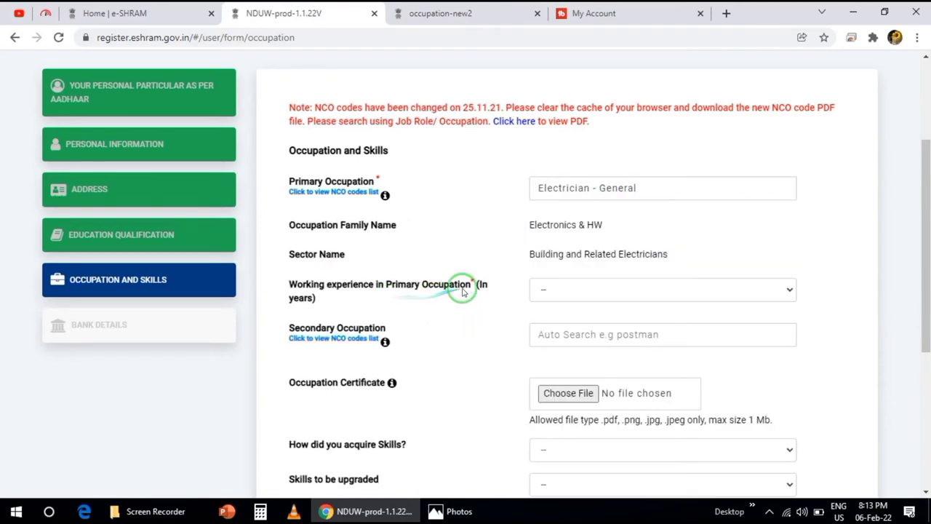
left_click(557, 290)
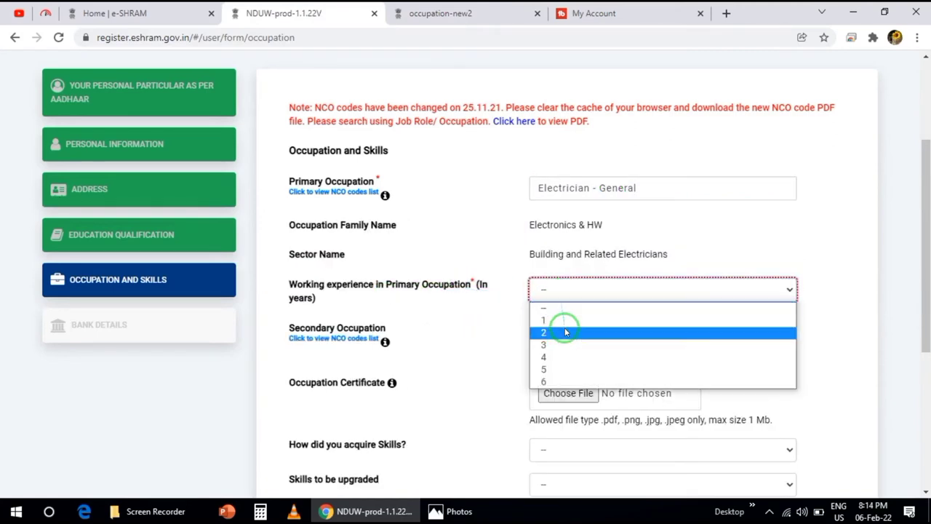
left_click(562, 323)
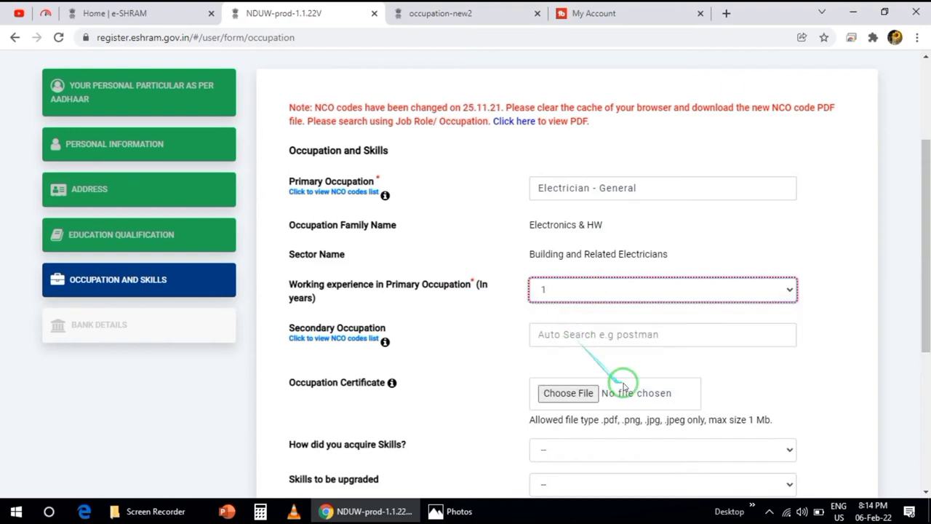
Step: Set skills acquired via formal vocational training, upgrade to receive formal vocational training, and save
left_click_drag(927, 287, 918, 358)
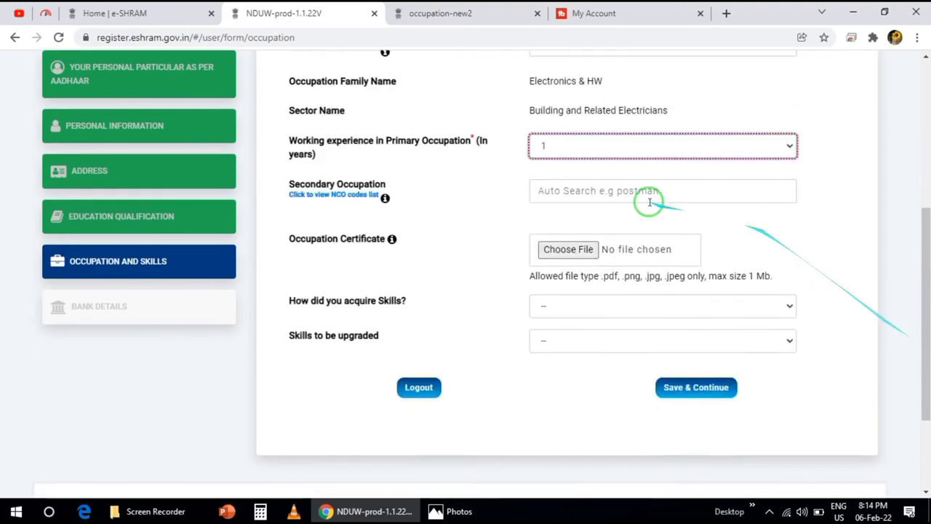
left_click(565, 306)
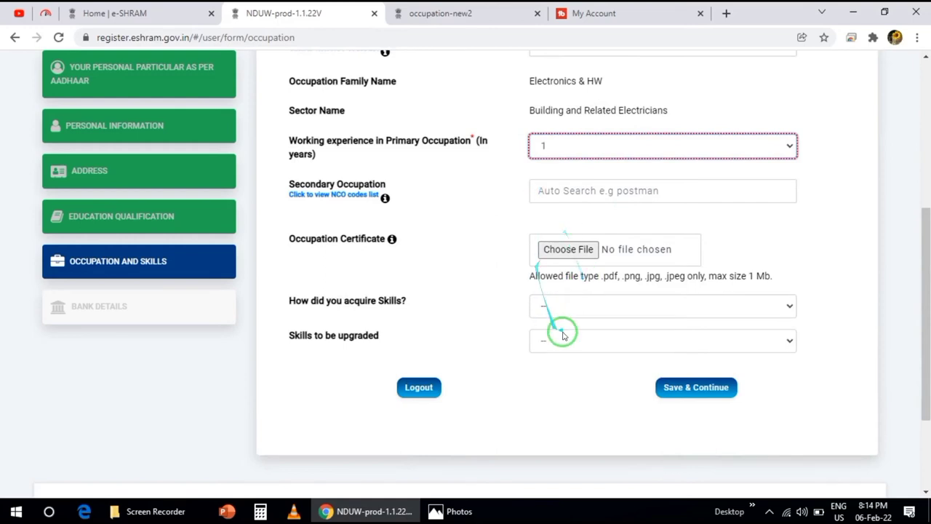
left_click(558, 328)
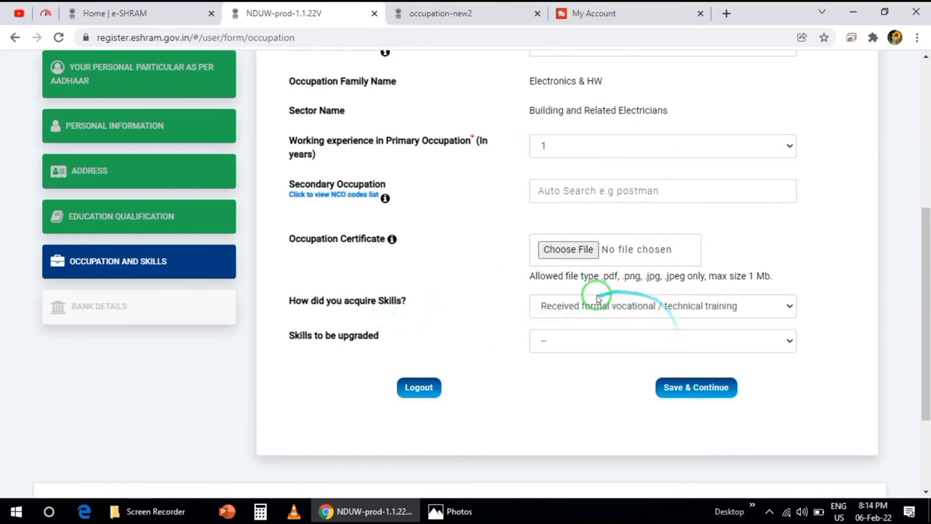
left_click(562, 340)
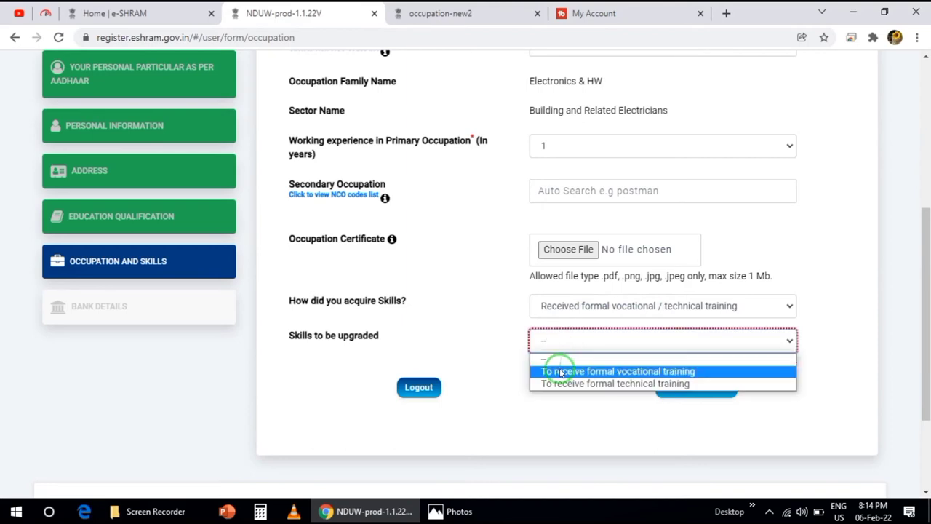
left_click(624, 371)
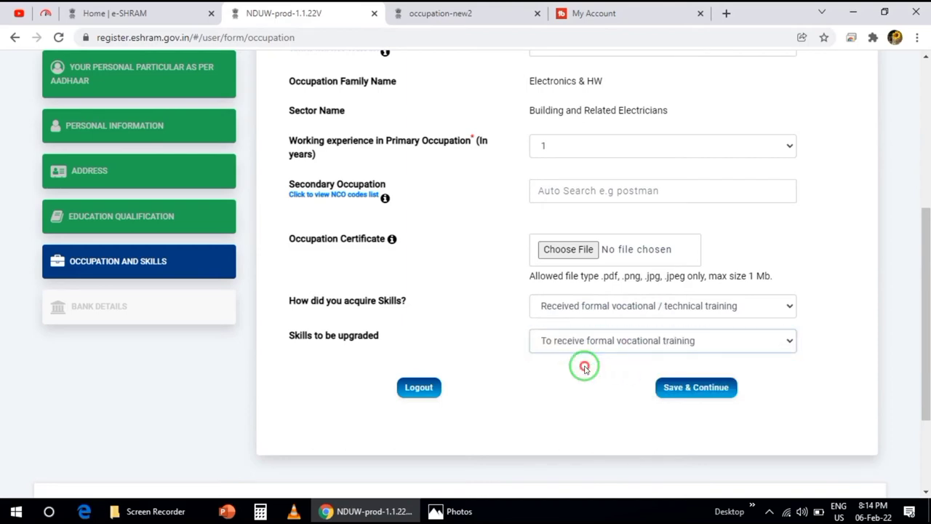
scroll(683, 486, "up", 1)
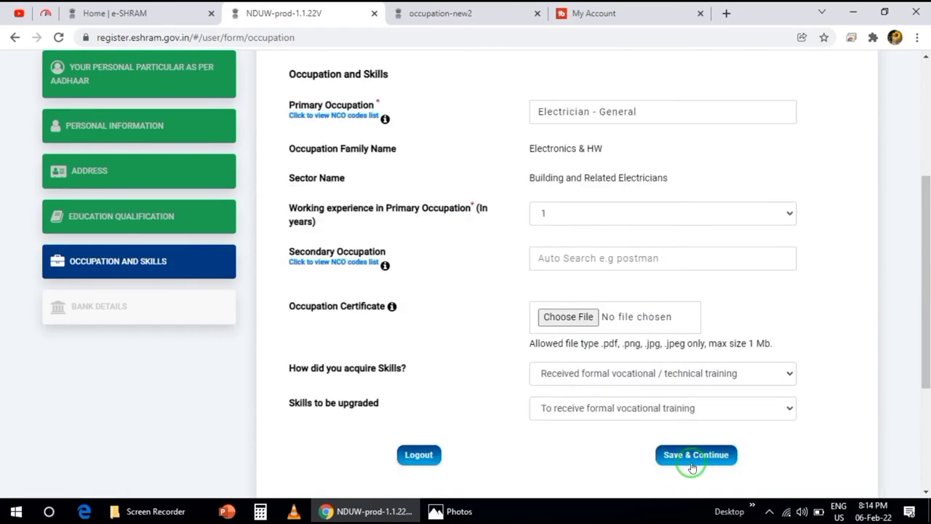
left_click(692, 455)
Step: Move into the account number fields of the Bank Details form
left_click_drag(924, 218, 928, 289)
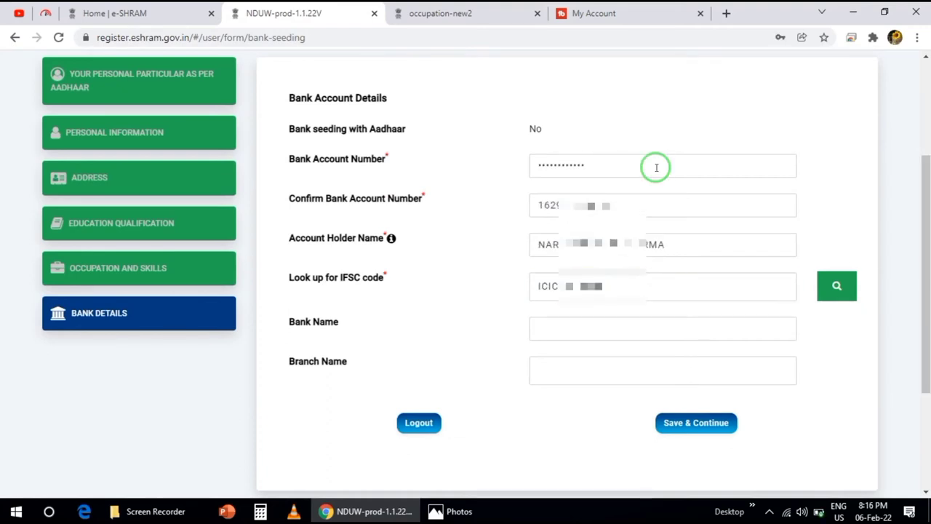
key("Tab")
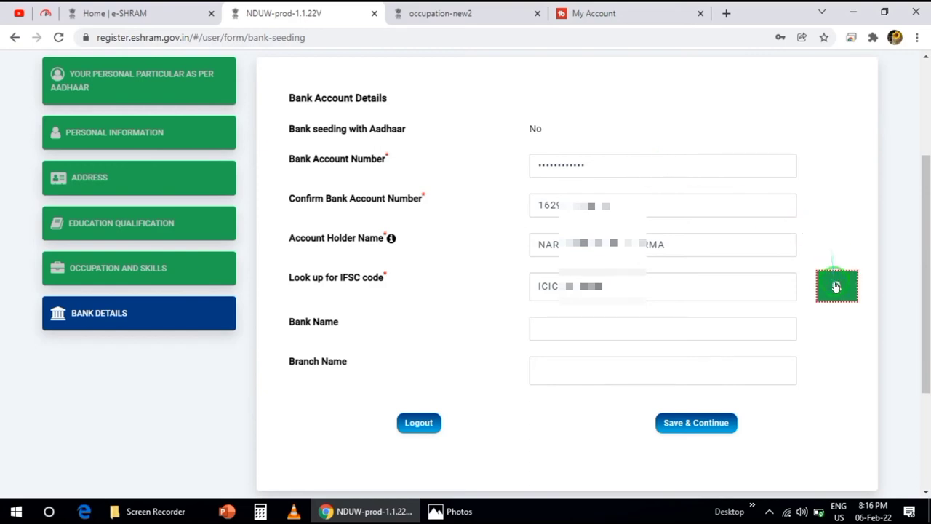